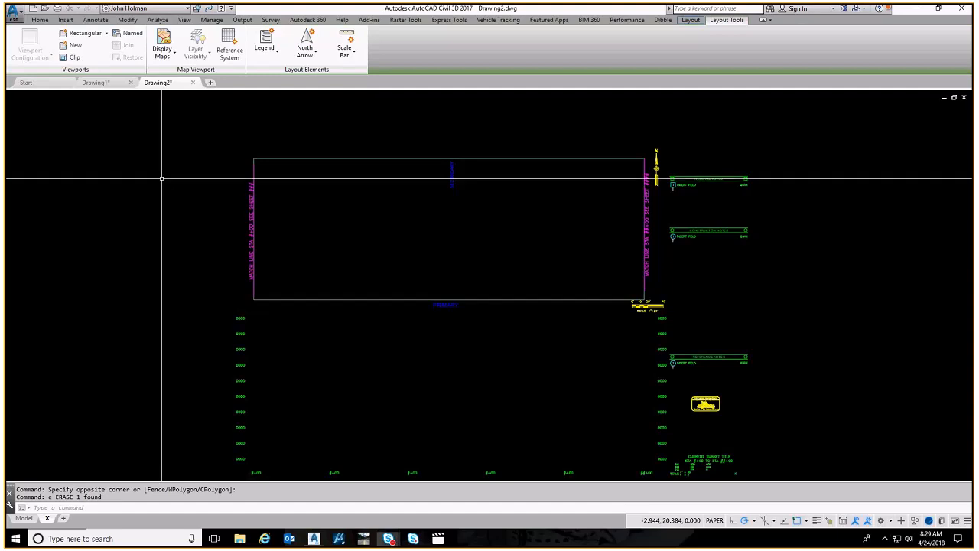
- Set the current dimension style to New
left_click(114, 225)
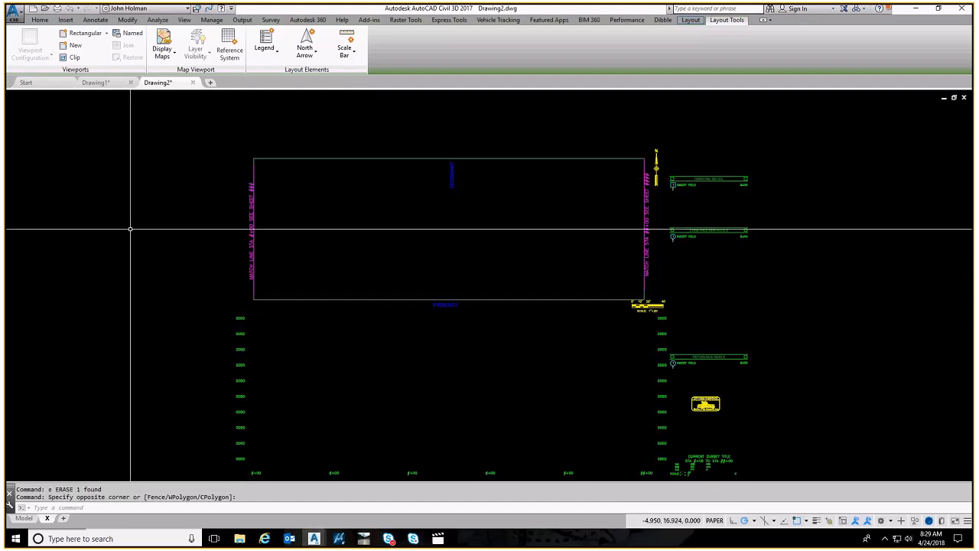
left_click(96, 19)
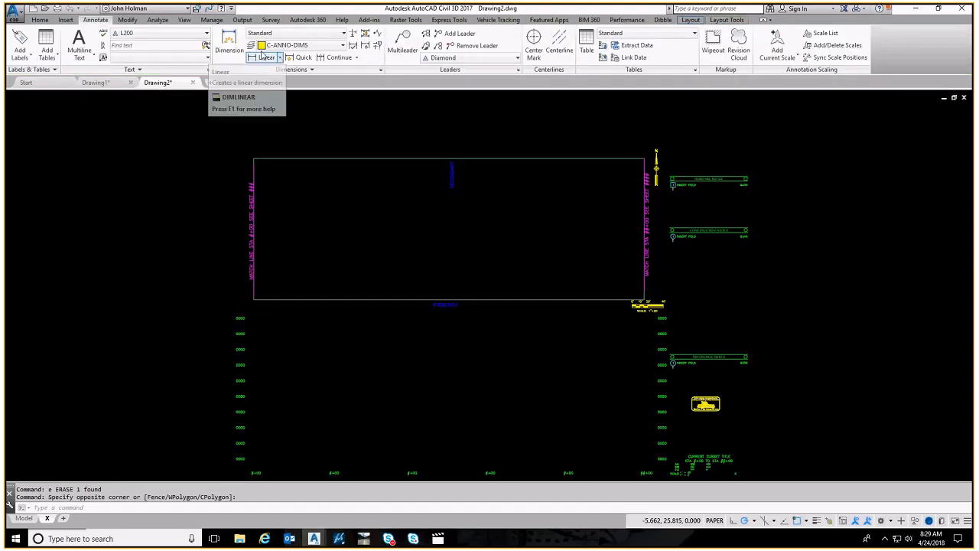
left_click(232, 42)
left_click(276, 33)
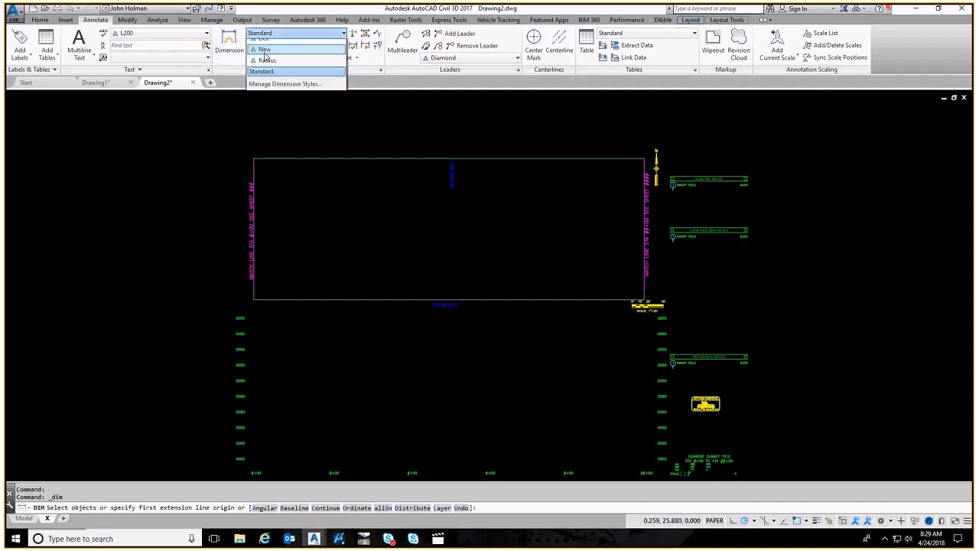
left_click(269, 67)
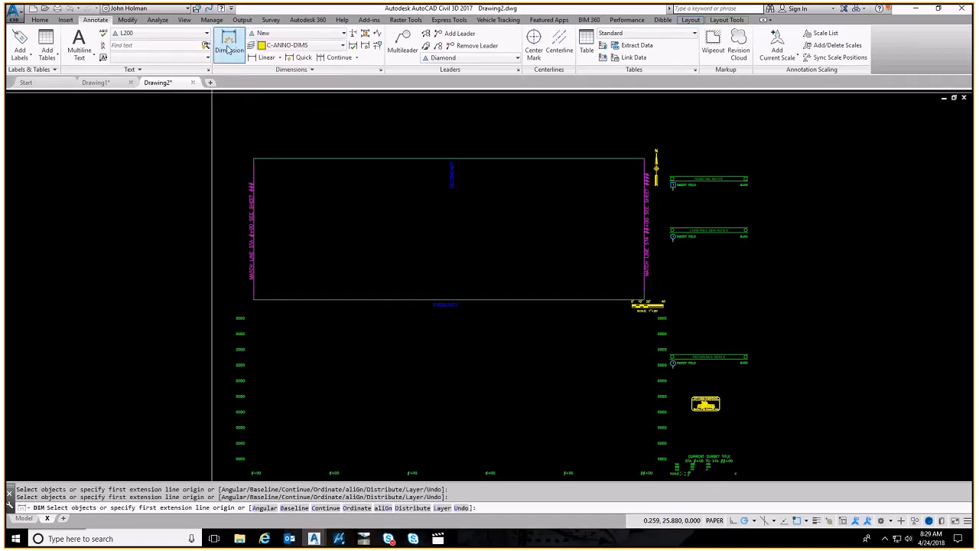
scroll(101, 246, "up", 3)
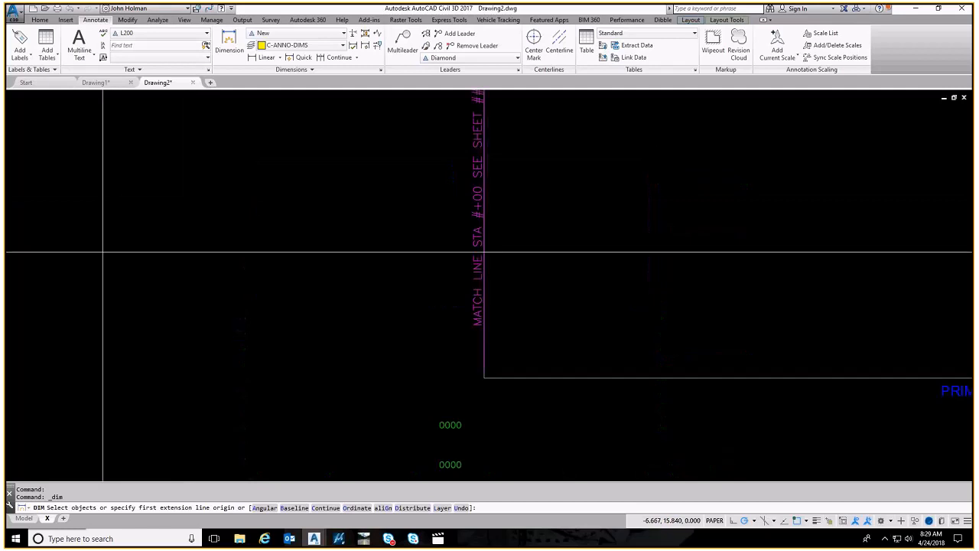
left_click(96, 255)
key("Escape")
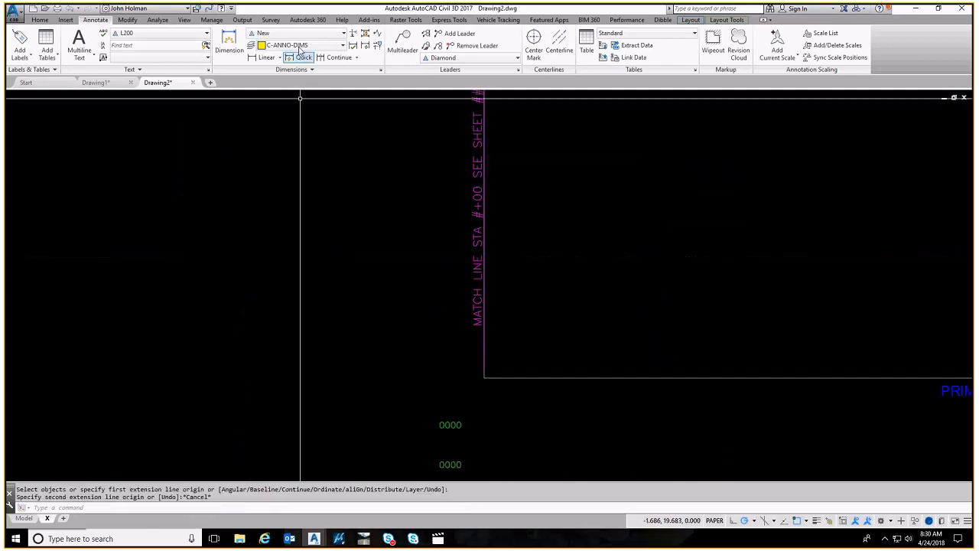
- Draw a horizontal linear dimension about 3.67' long in the New style, in the empty area beside the sheet's left match line
left_click(275, 33)
left_click(273, 67)
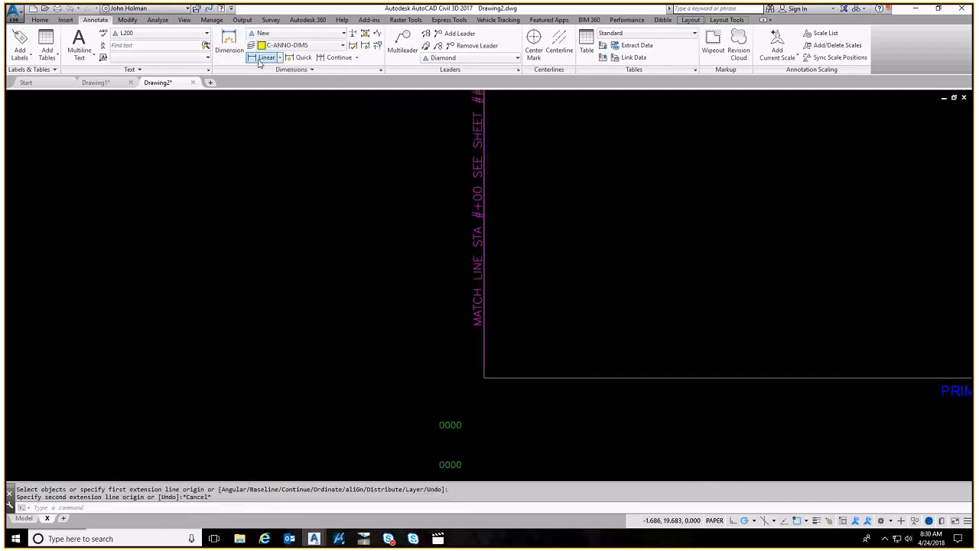
left_click(262, 57)
left_click(131, 222)
left_click(276, 226)
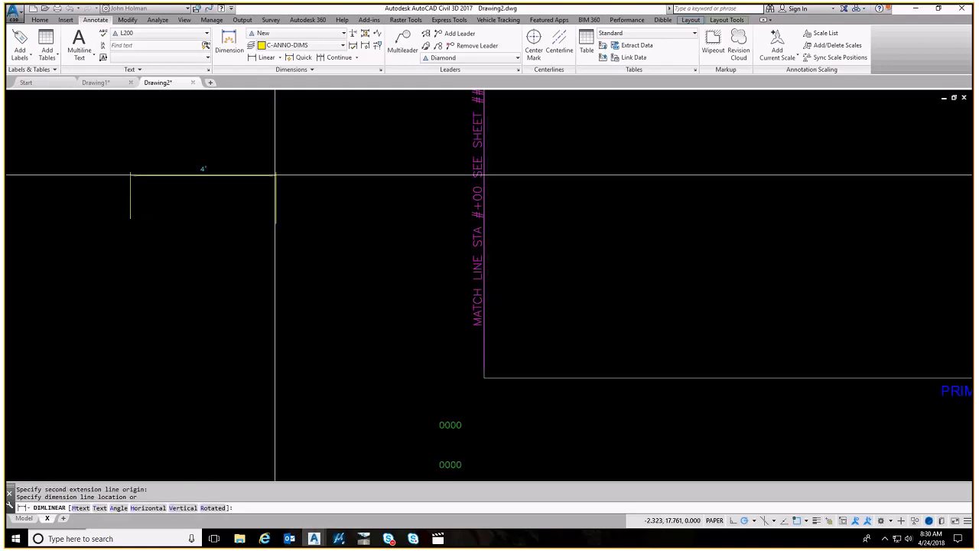
left_click(230, 163)
key("Escape")
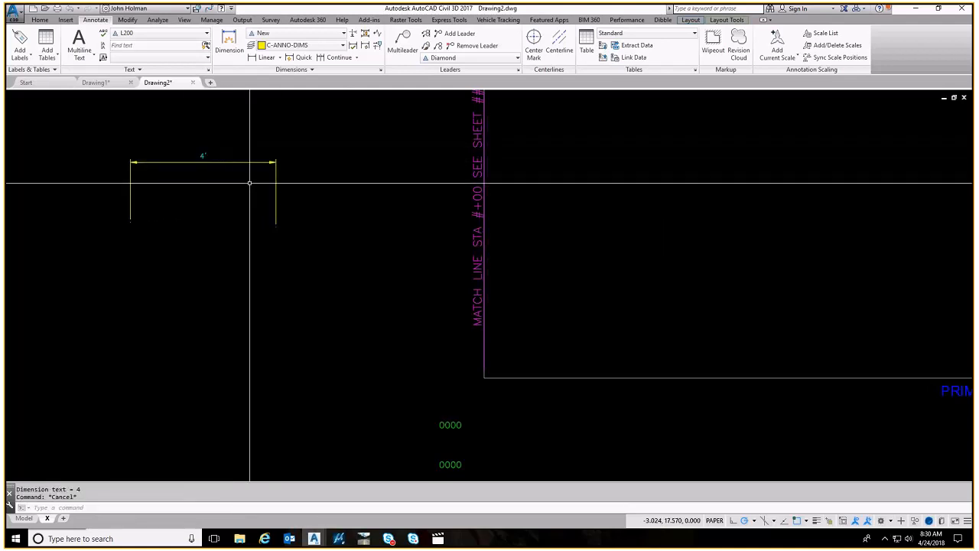
- Set the new linear dimension's precision to 0.00 with the Dim Precision shortcut options
left_click(254, 156)
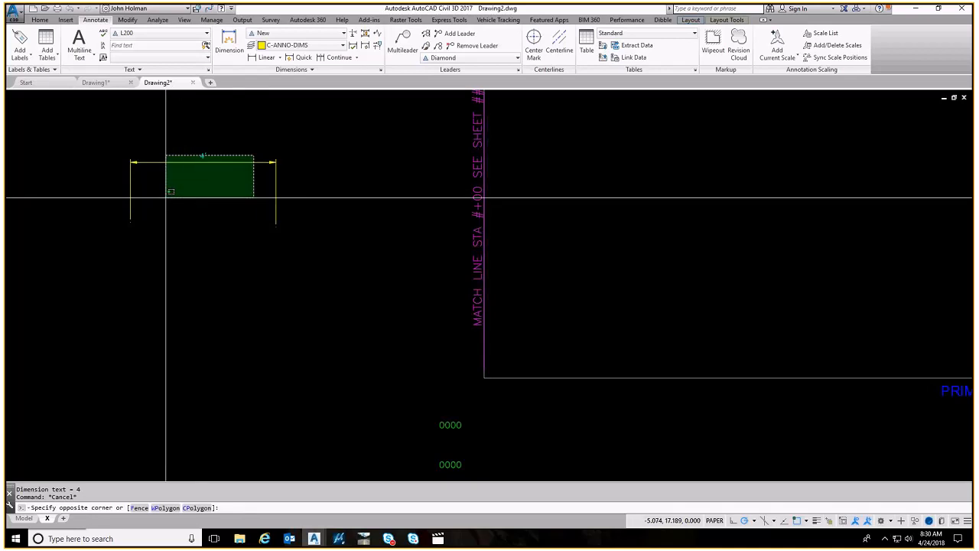
left_click(166, 197)
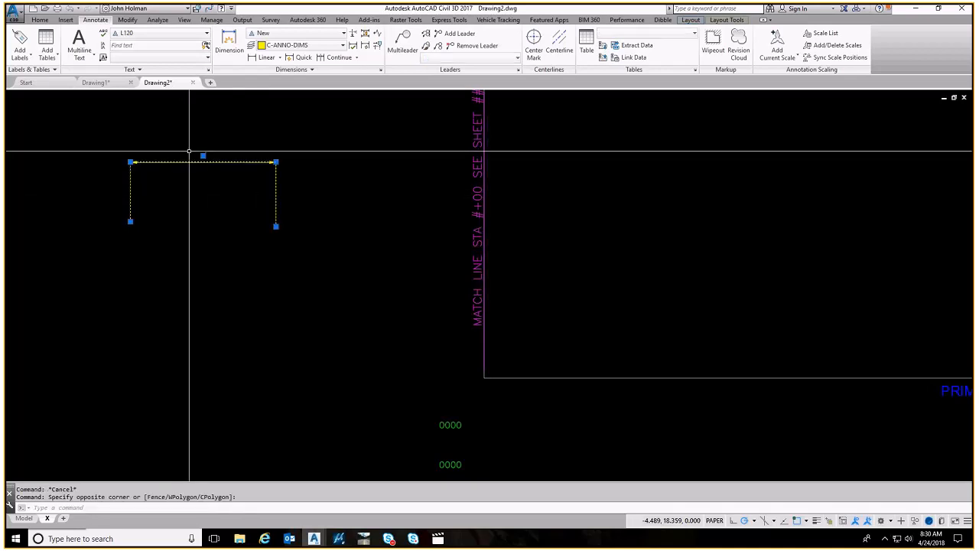
right_click(190, 151)
mouse_move(240, 196)
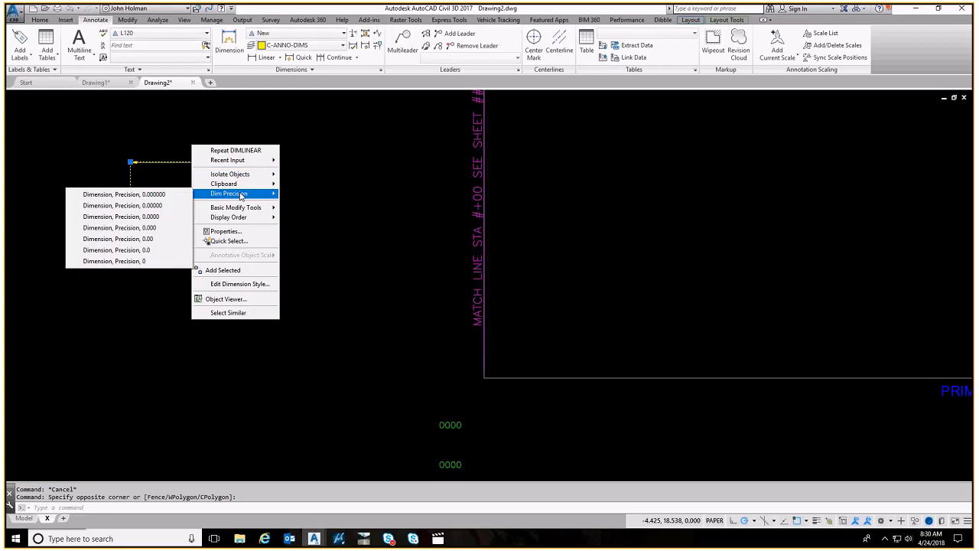
left_click(150, 241)
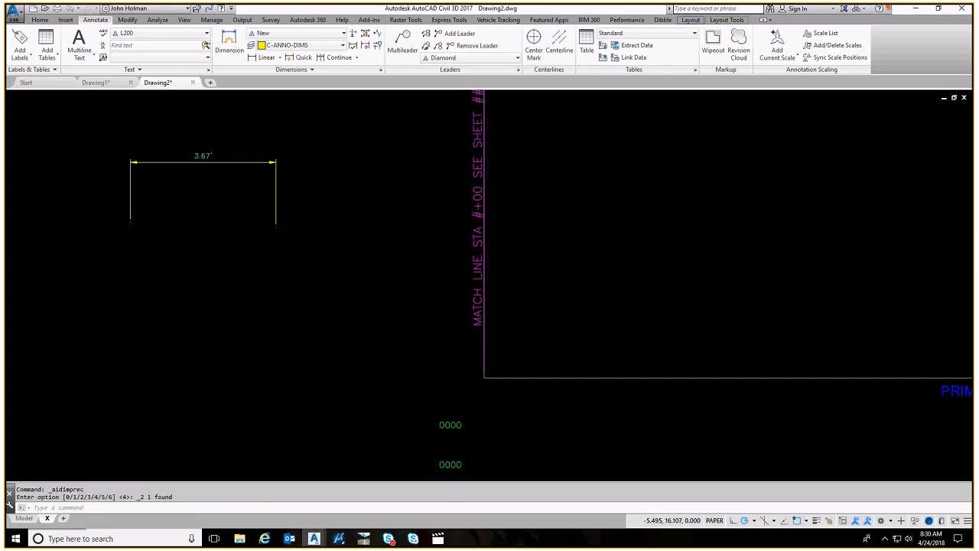
scroll(149, 241, "up", 1)
scroll(229, 184, "up", 2)
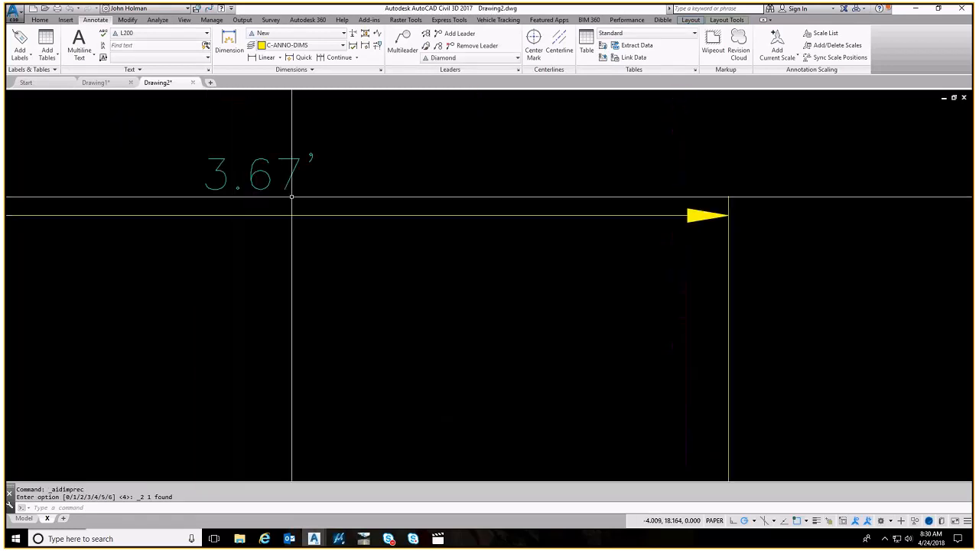
- Set the primary units precision of the linear dimension to 0.00000000 in its properties
scroll(306, 183, "down", 3)
key("Escape")
key("Escape")
left_click(347, 176)
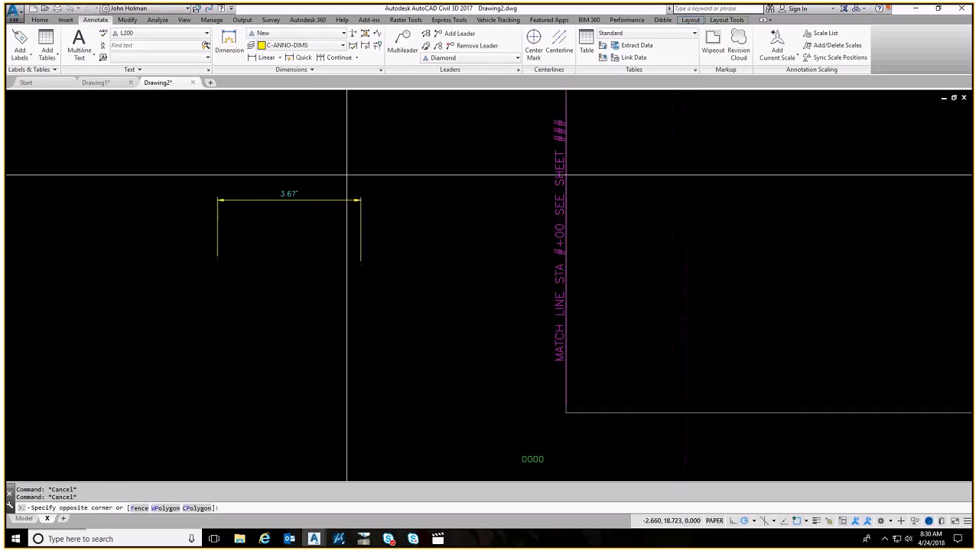
left_click(247, 227)
key("ctrl+1")
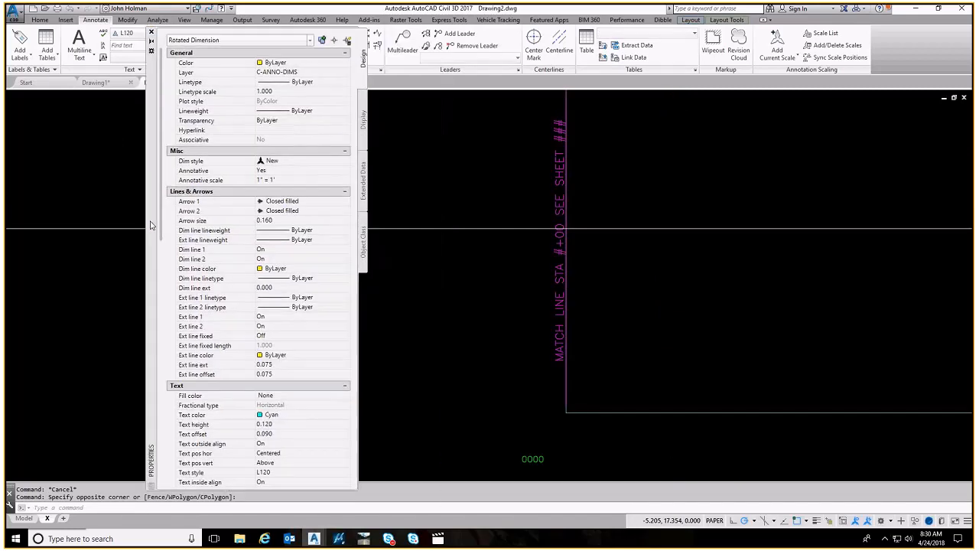
scroll(272, 266, "down", 10)
left_click(272, 381)
left_click(337, 381)
left_click(303, 464)
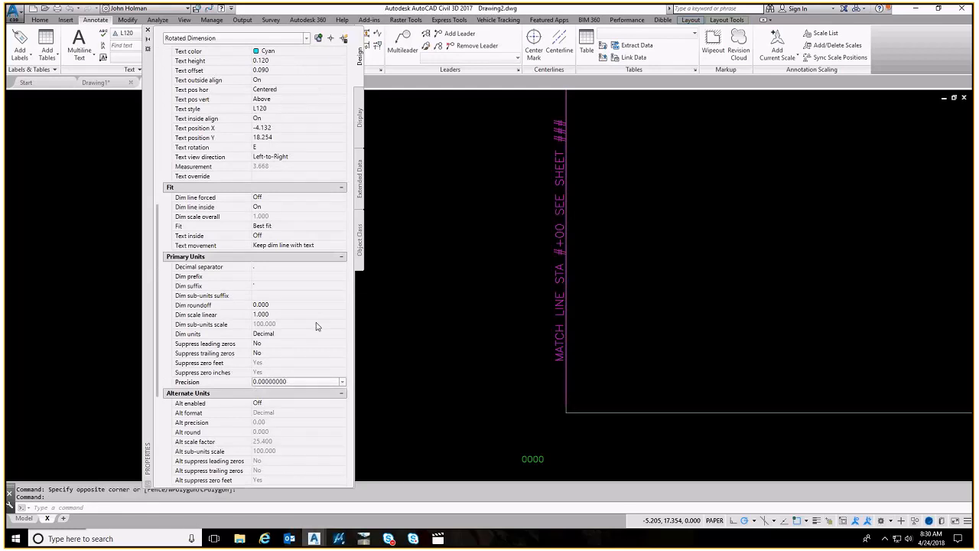
key("Escape")
key("ctrl+1")
key("Escape")
- Open the Customize User Interface editor with CUI and expand the shortcut menu for edit mode to its Dim Precision sub-menu
scroll(216, 196, "down", 2)
middle_click_drag(268, 225, 240, 272)
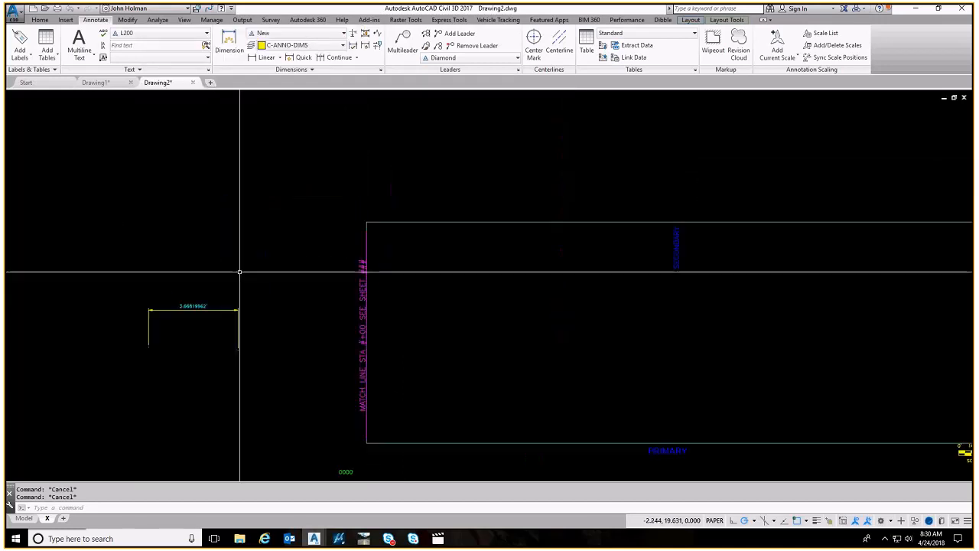
type("cui")
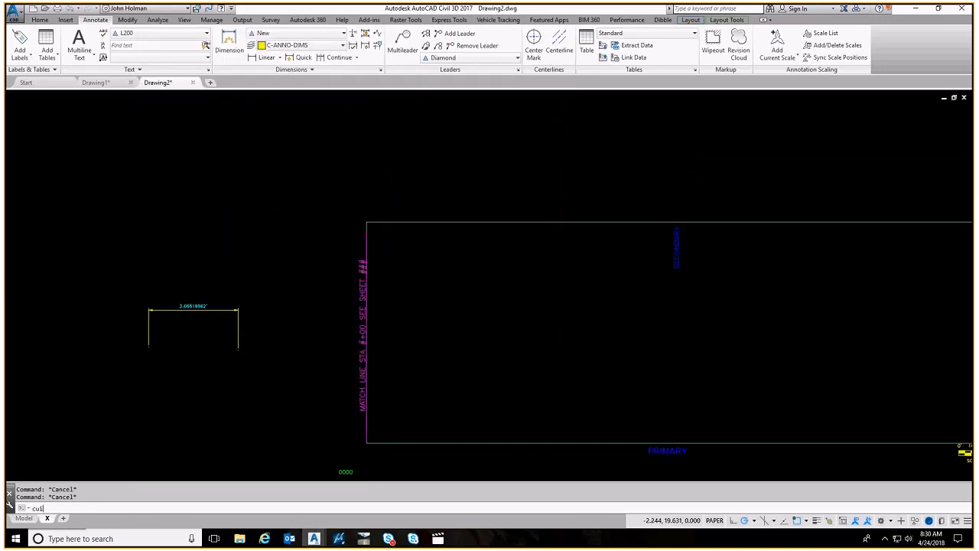
key("Return")
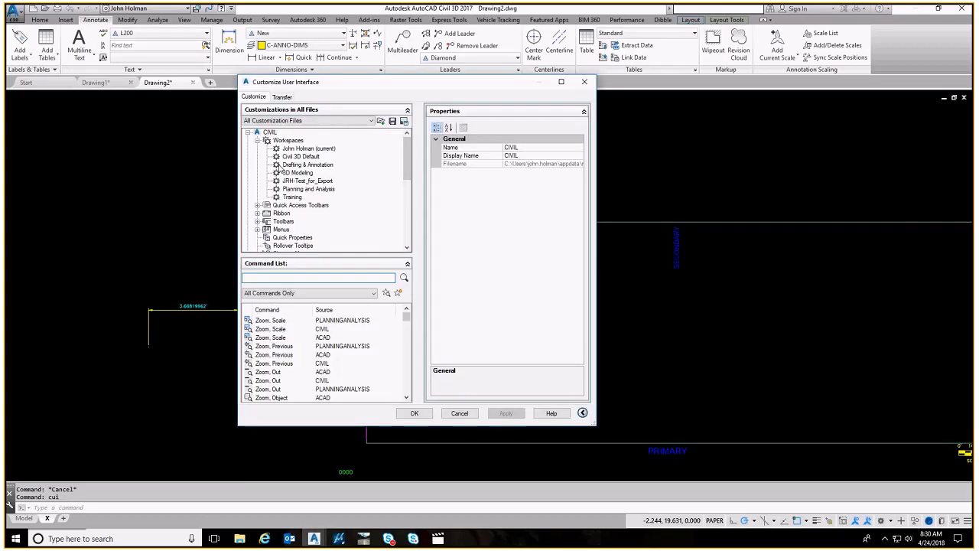
left_click_drag(409, 163, 407, 198)
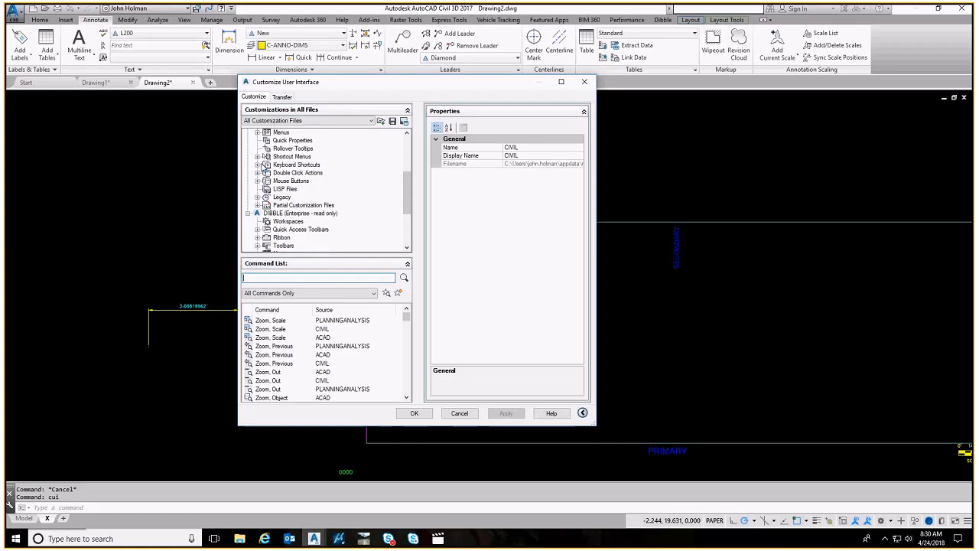
left_click(258, 156)
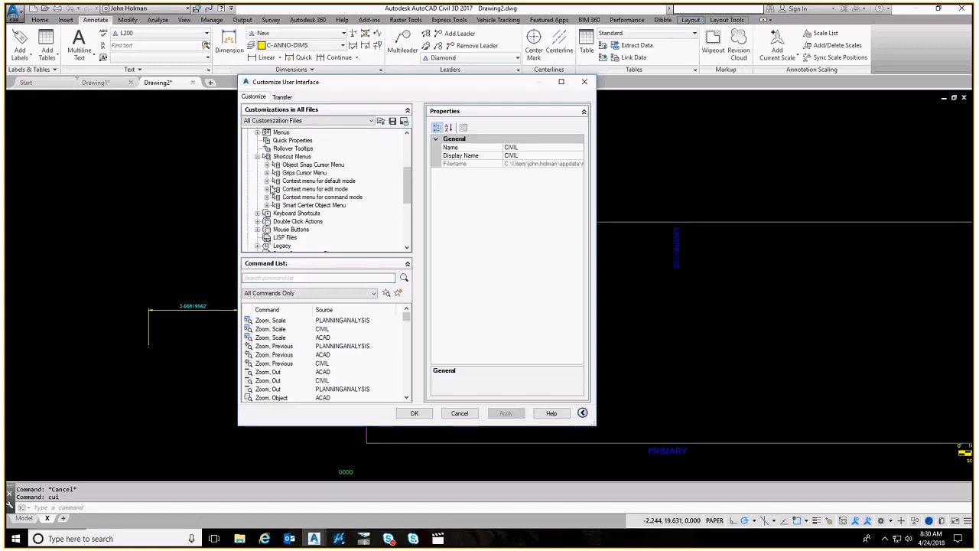
left_click(296, 189)
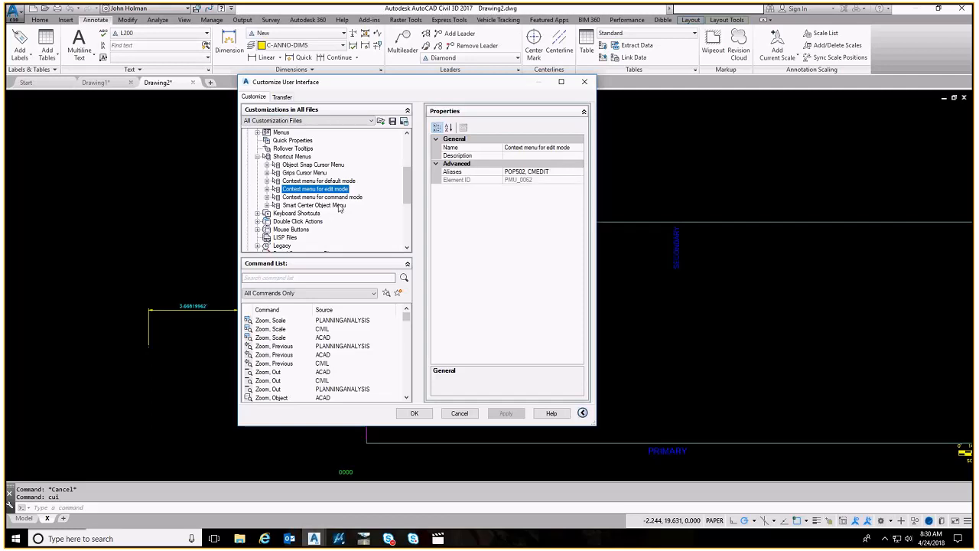
left_click(267, 192)
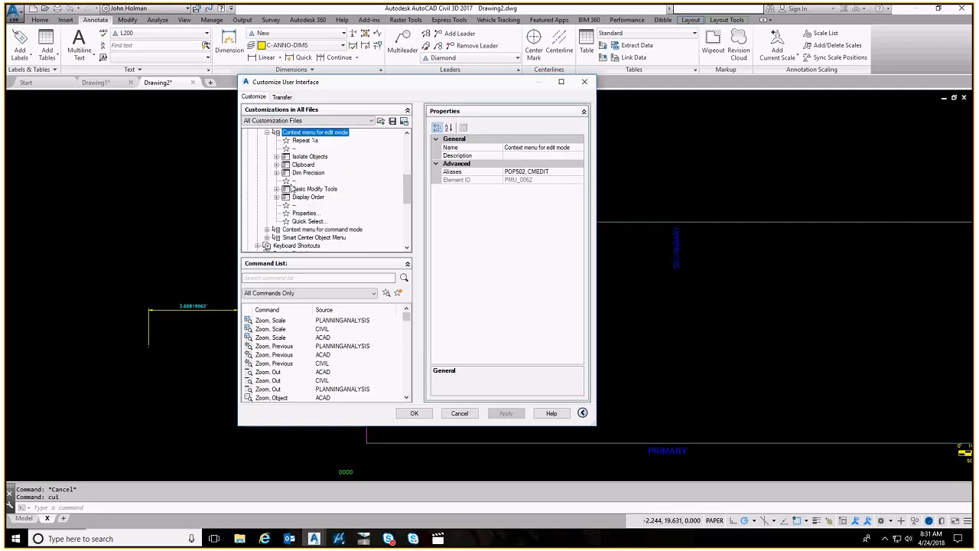
left_click(309, 173)
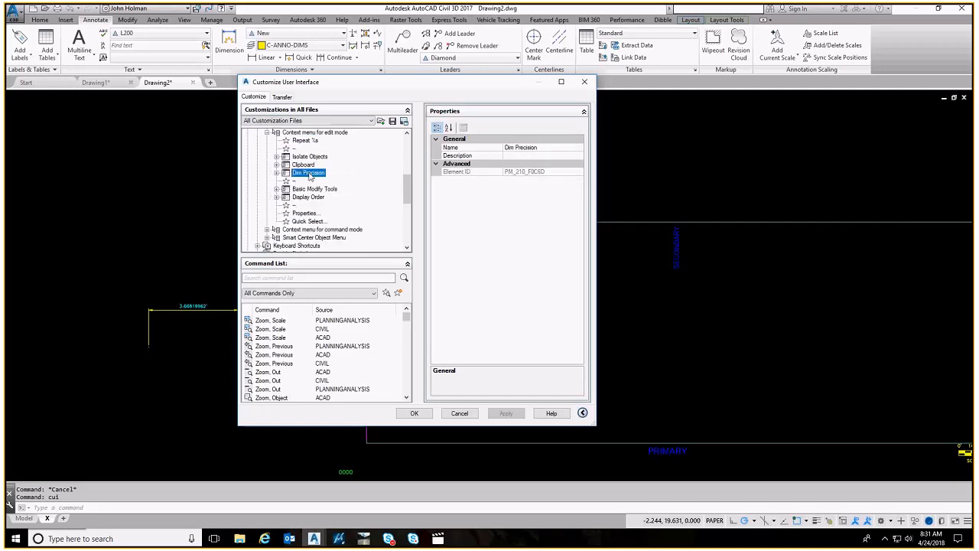
scroll(312, 182, "up", 1)
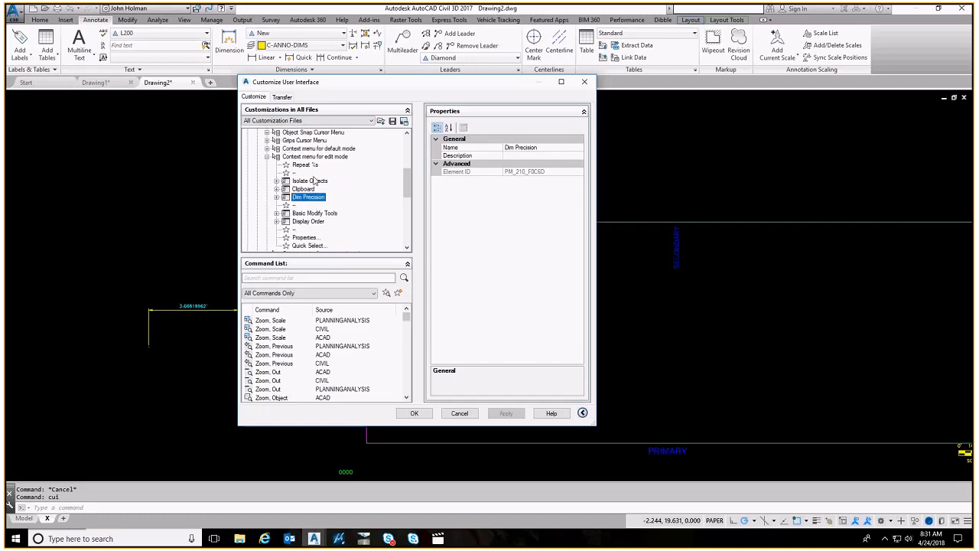
- Add a sub-menu named Dimprecision2 to the context menu for edit mode and place it directly below Dim Precision
right_click(307, 157)
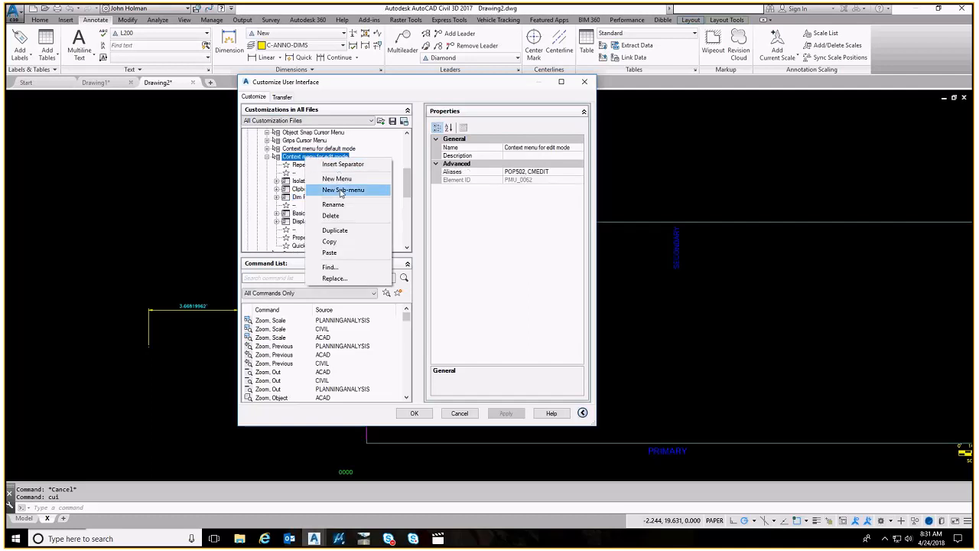
left_click(340, 190)
type("DimPrecision")
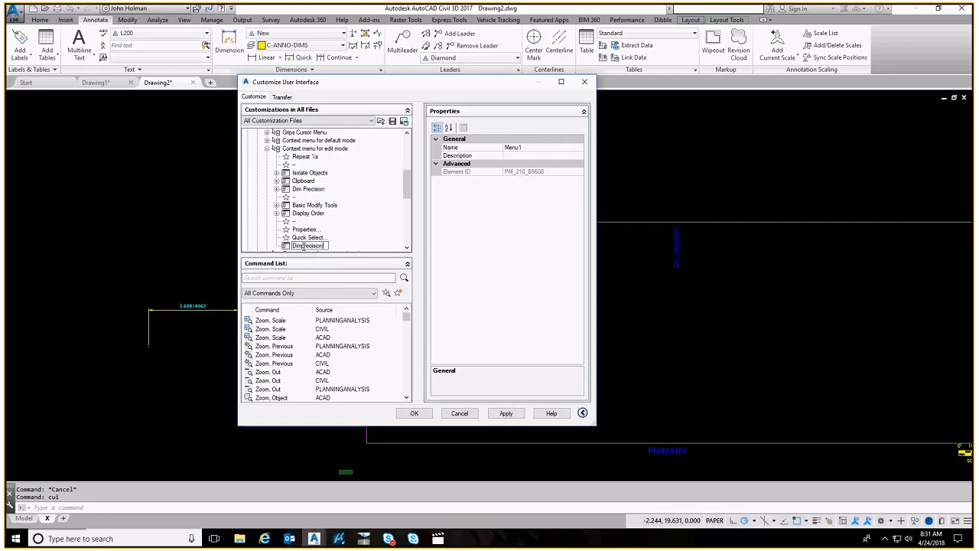
key("Return")
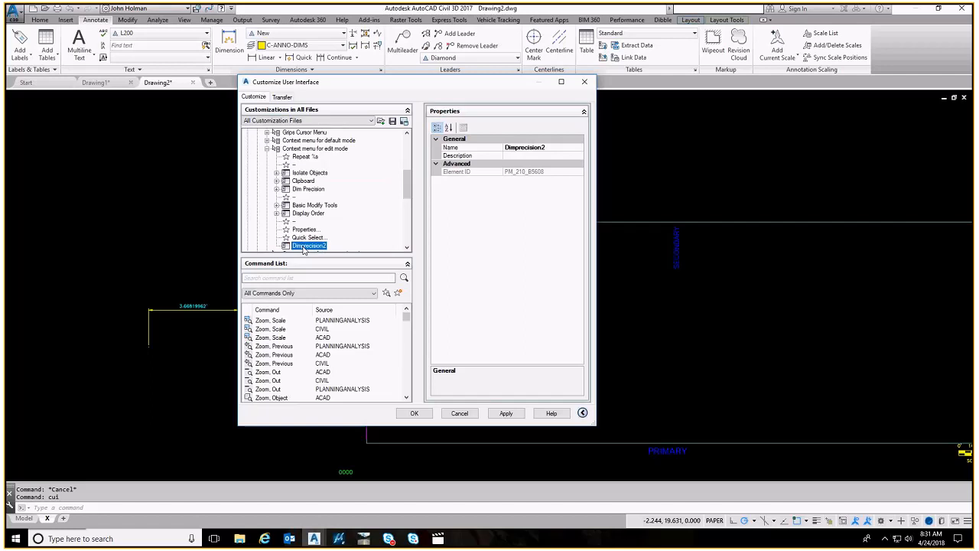
left_click_drag(303, 249, 293, 190)
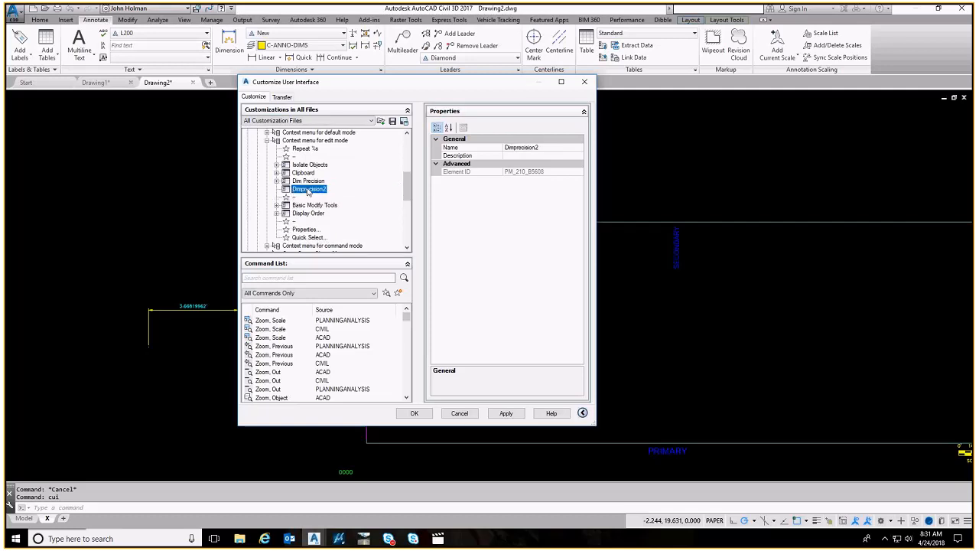
- Expand the Dim Precision sub-menu and examine the properties of its dimension precision commands
left_click(308, 181)
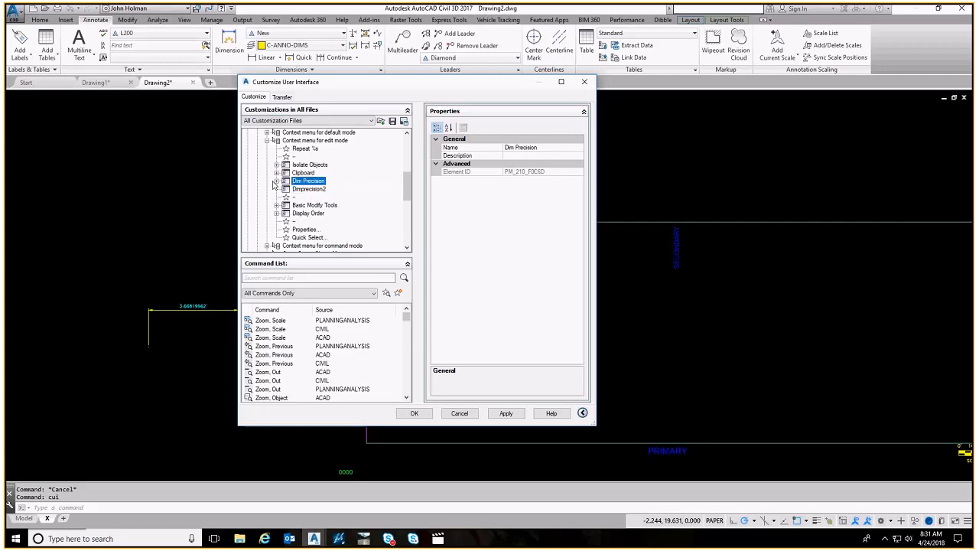
left_click(276, 181)
left_click(325, 191)
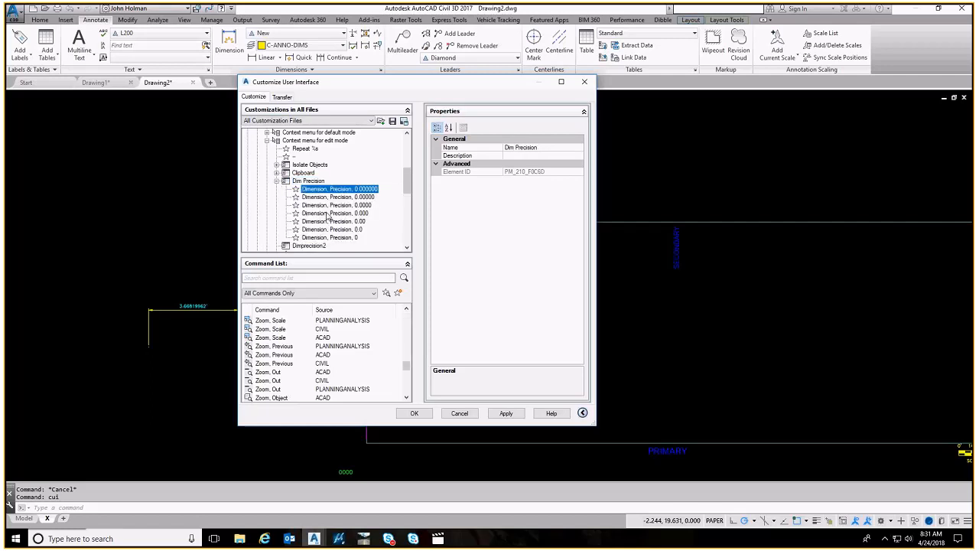
left_click(323, 239)
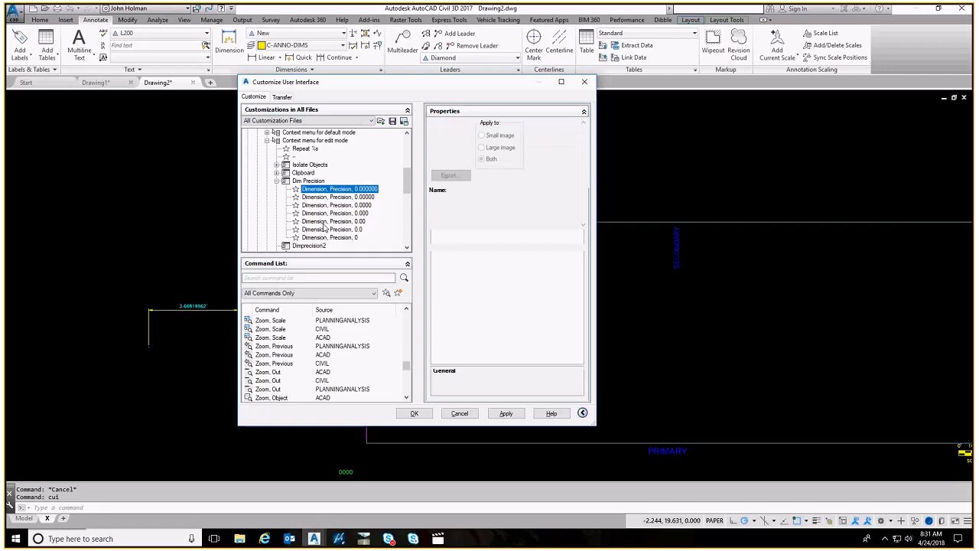
left_click(336, 196)
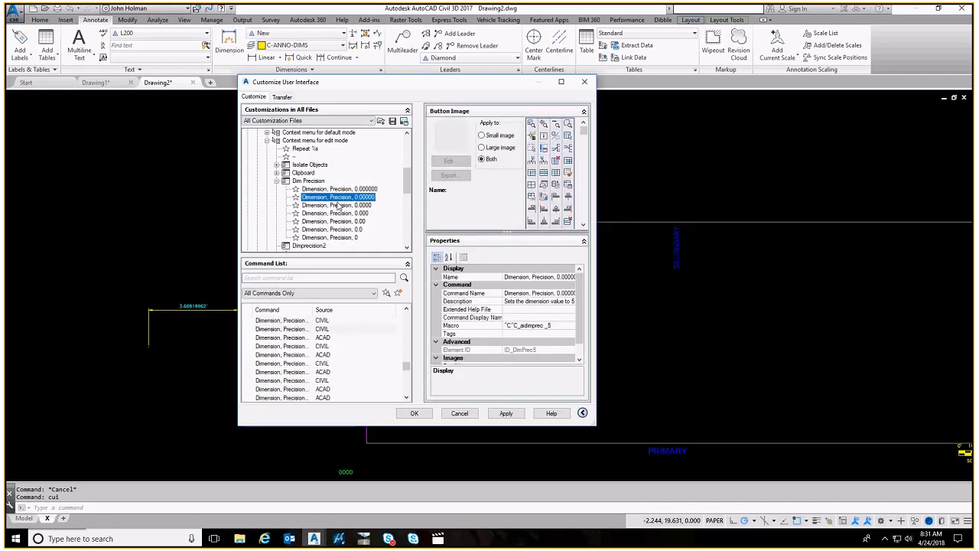
left_click(339, 206)
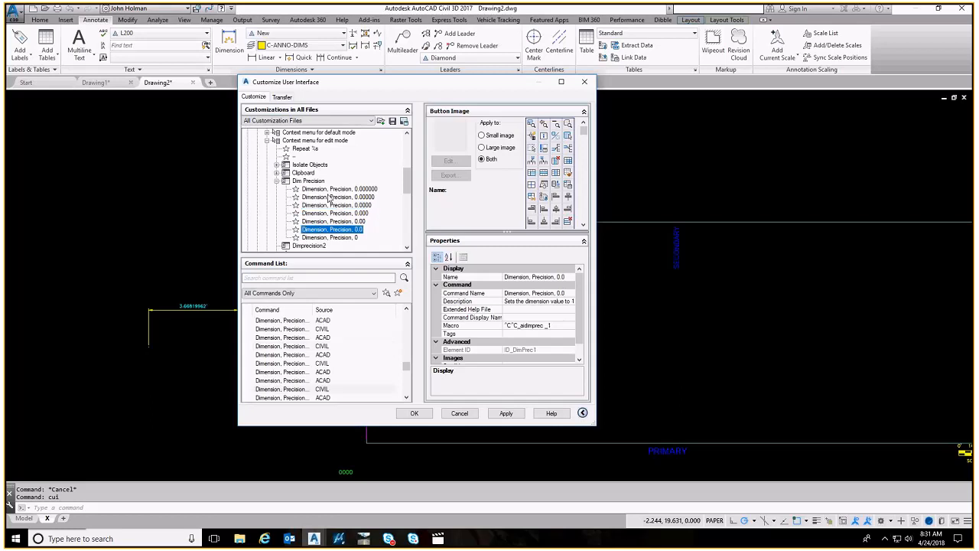
- Search the command list for "dimension" and locate the Dimension, Precision commands for the Dimprecision2 sub-menu
left_click(308, 245)
left_click(299, 277)
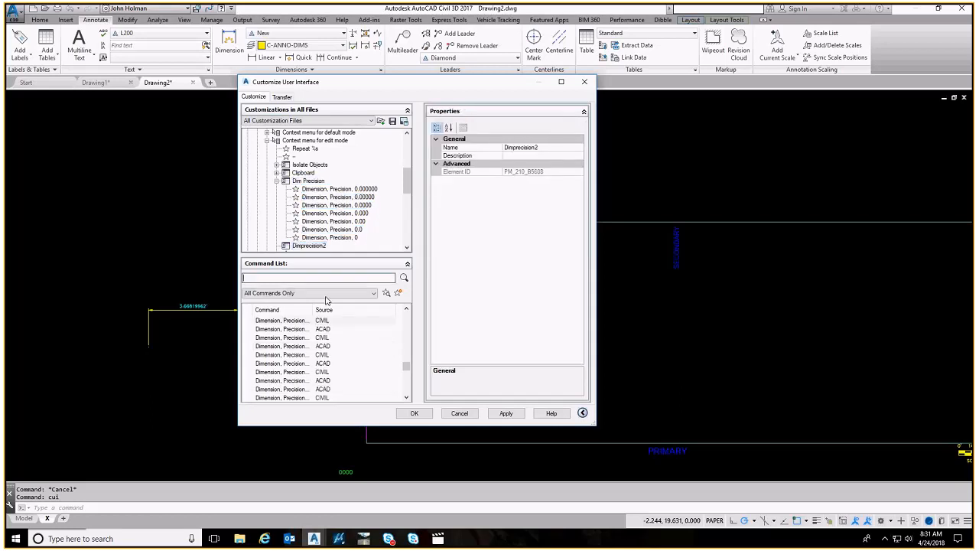
type("dimn")
key("BackSpace")
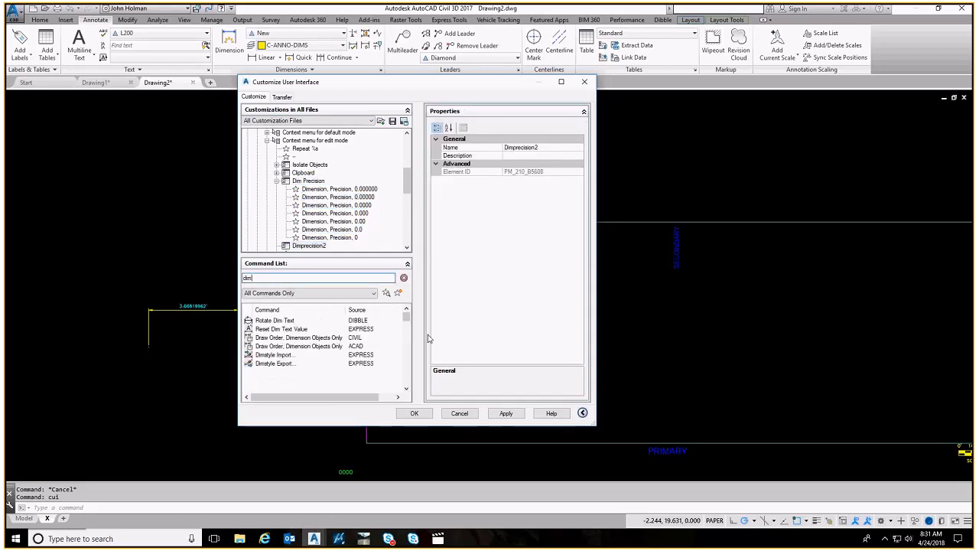
type("ension")
scroll(297, 354, "down", 5)
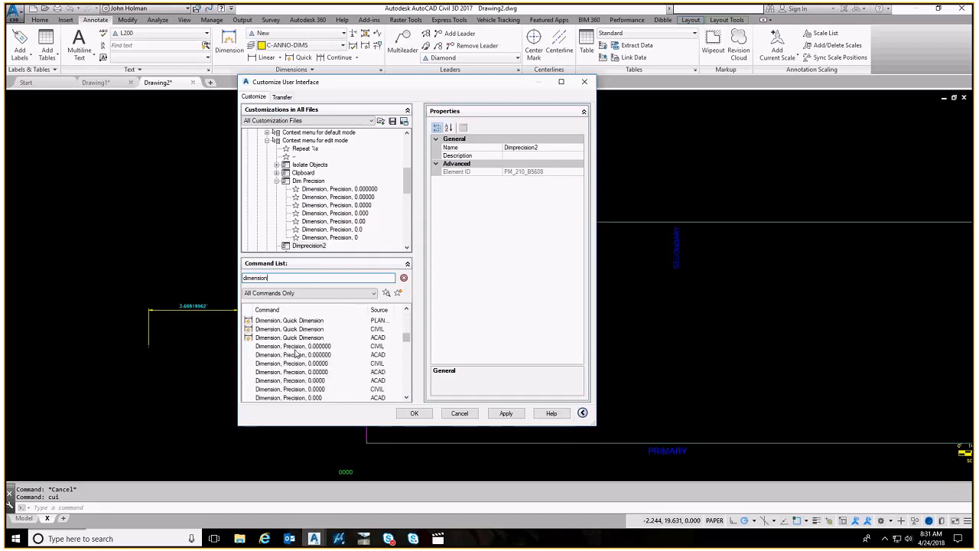
- Compare the properties of the listed Dimension, Precision, 0.000000 command with those of its entry in the Dim Precision sub-menu
left_click(293, 347)
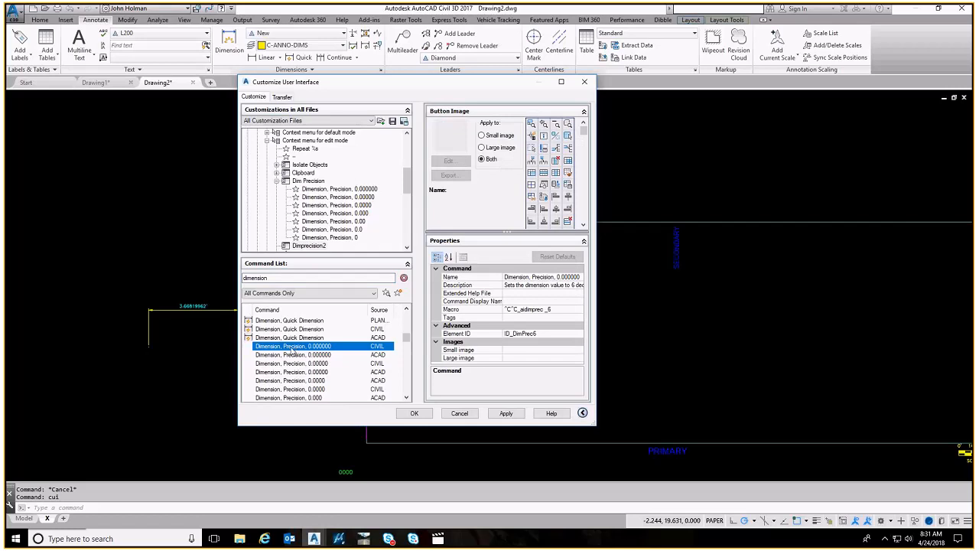
scroll(293, 351, "down", 2)
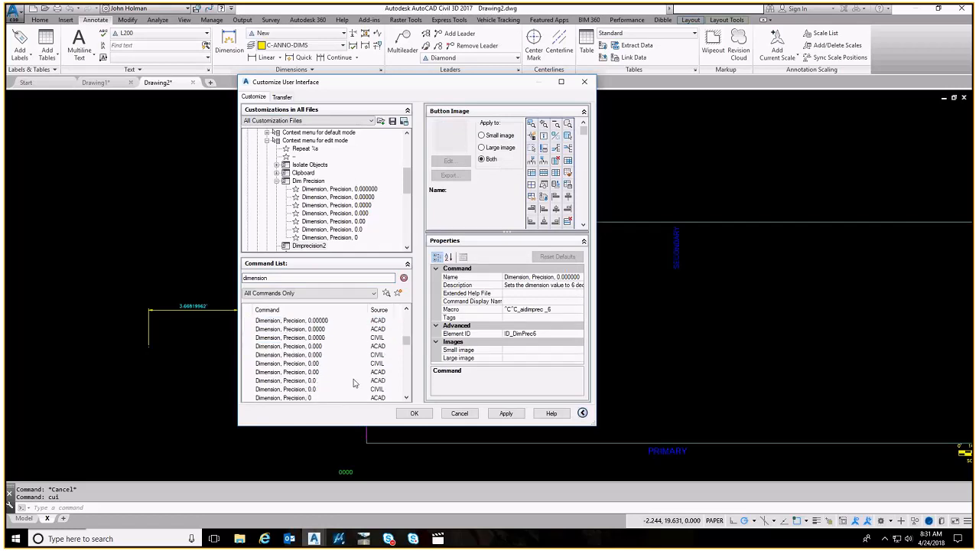
scroll(334, 355, "up", 1)
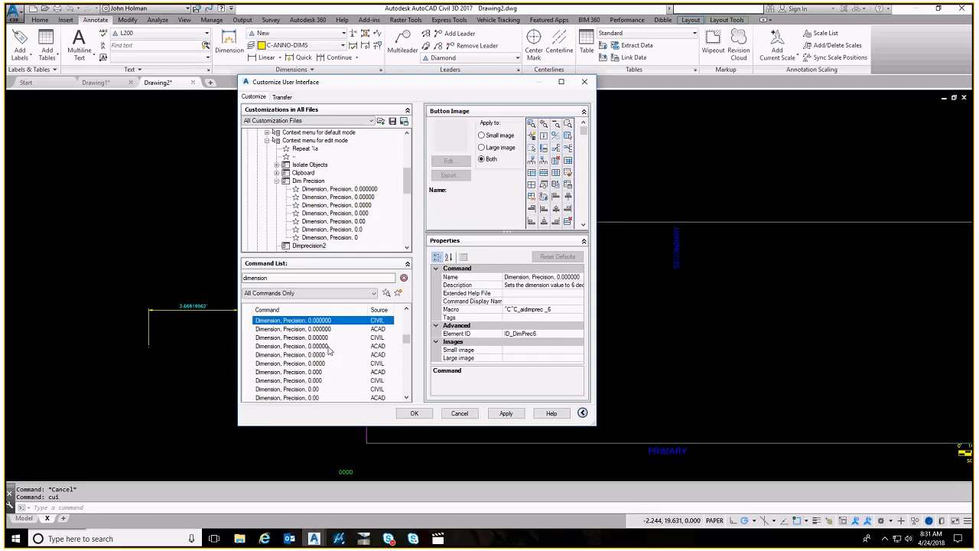
left_click(337, 189)
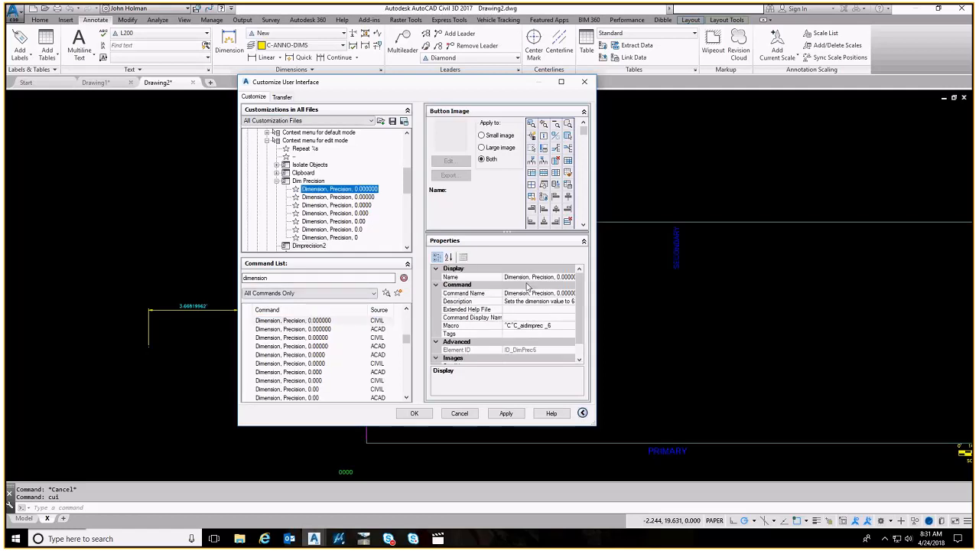
scroll(588, 318, "down", 1)
scroll(587, 314, "up", 1)
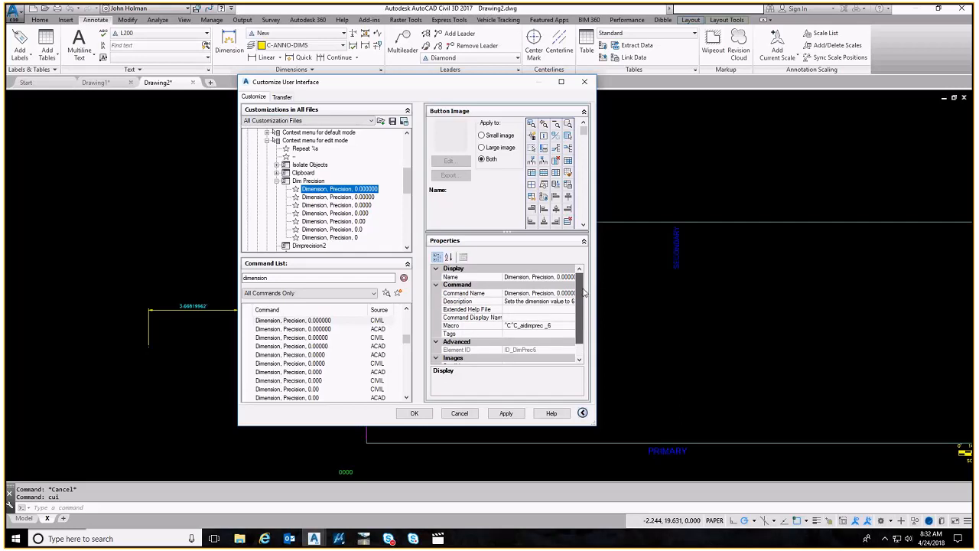
left_click(289, 330)
left_click(309, 246)
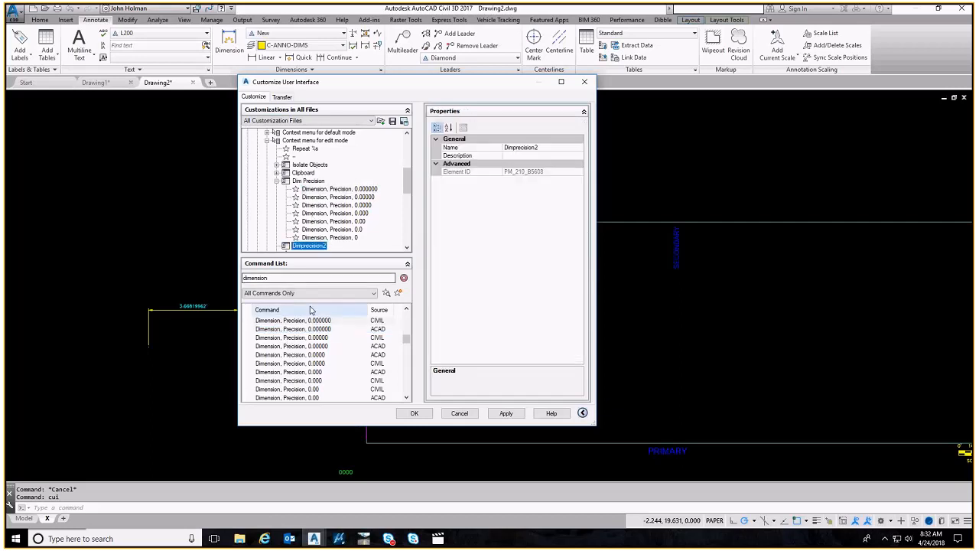
- Add one Dimension, Precision command for each precision from 0.000000 to 0.0 to the Dimprecision2 sub-menu and save the customization
left_click(302, 330)
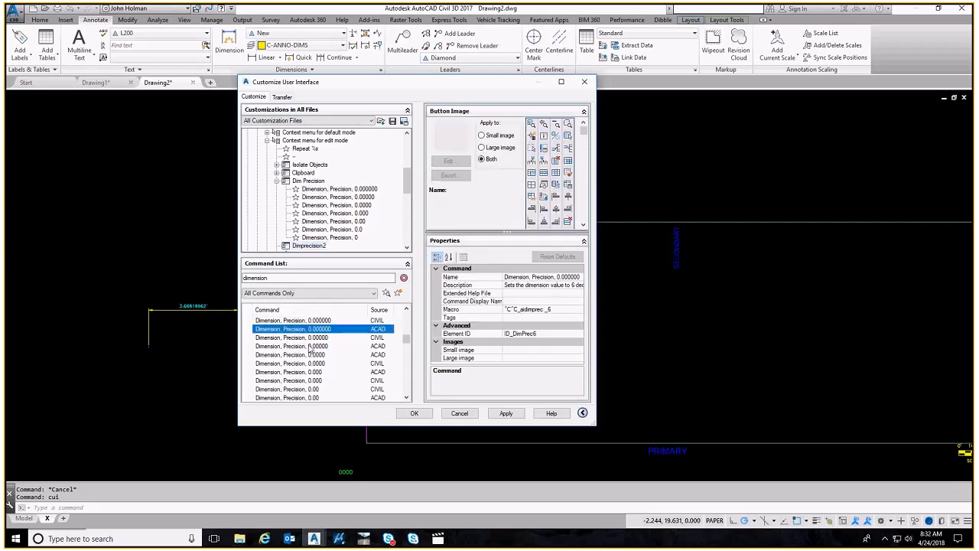
left_click(311, 346, "ctrl")
left_click(312, 354, "ctrl")
left_click(312, 372, "ctrl")
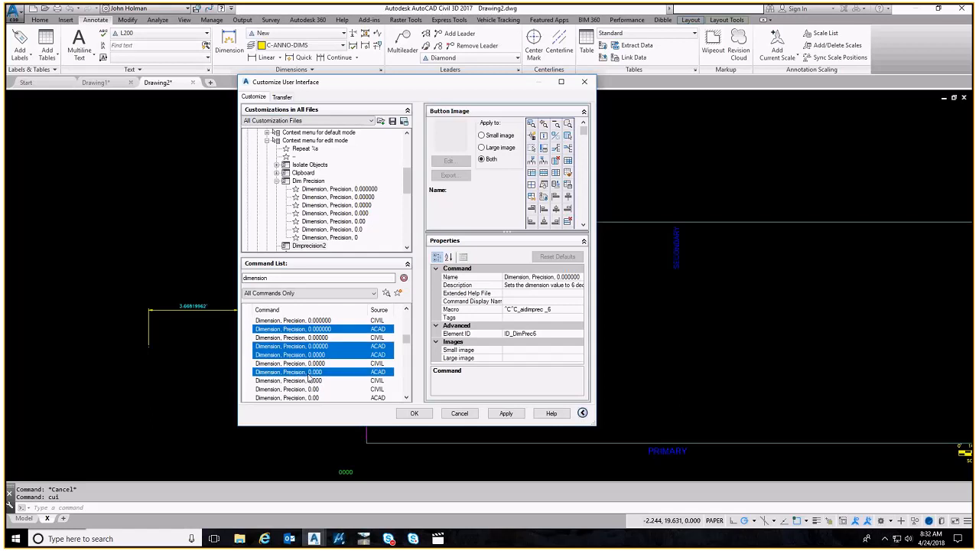
left_click(310, 390, "ctrl")
scroll(311, 386, "down", 1)
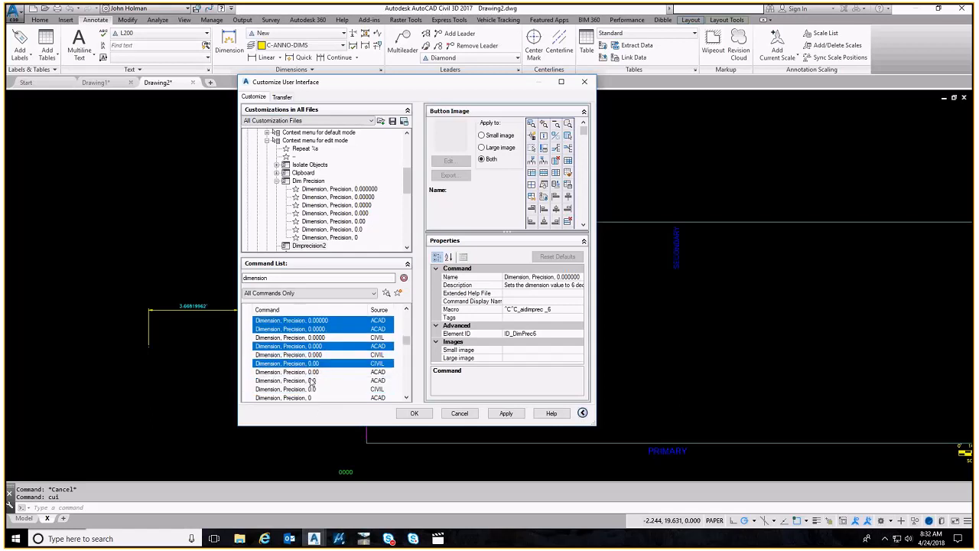
left_click(313, 380, "ctrl")
mouse_move(315, 325)
left_mouse_down()
mouse_move(327, 136)
mouse_move(331, 218)
mouse_move(327, 203)
left_mouse_up()
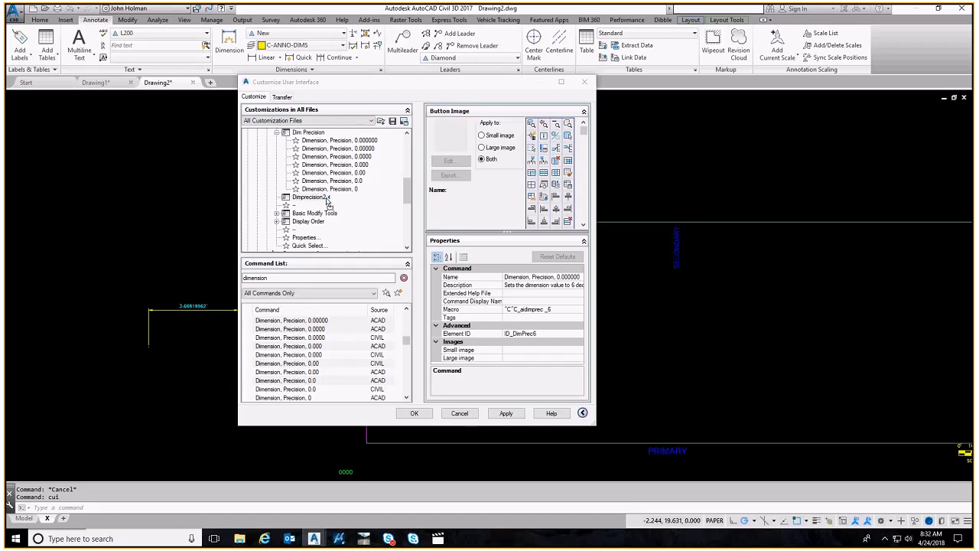
left_click_drag(327, 202, 327, 201)
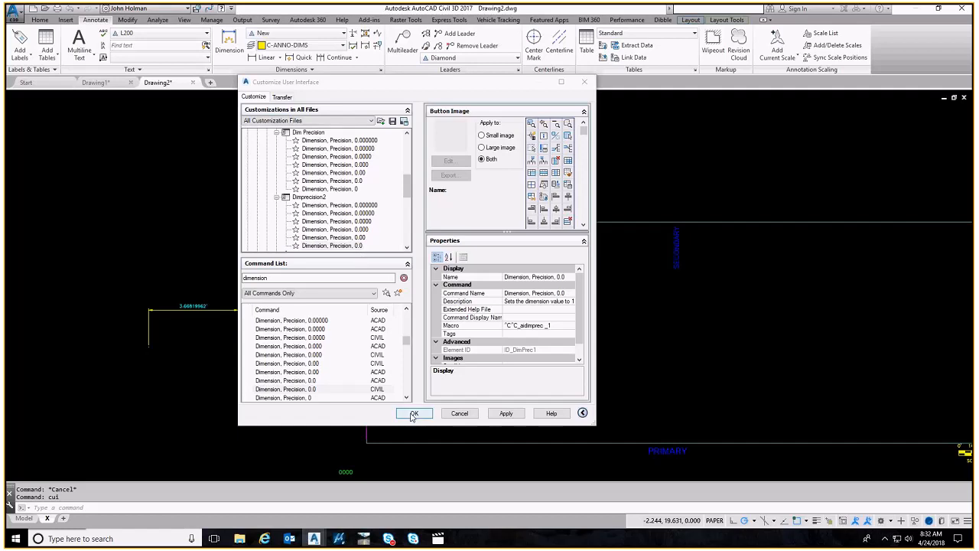
key("Return")
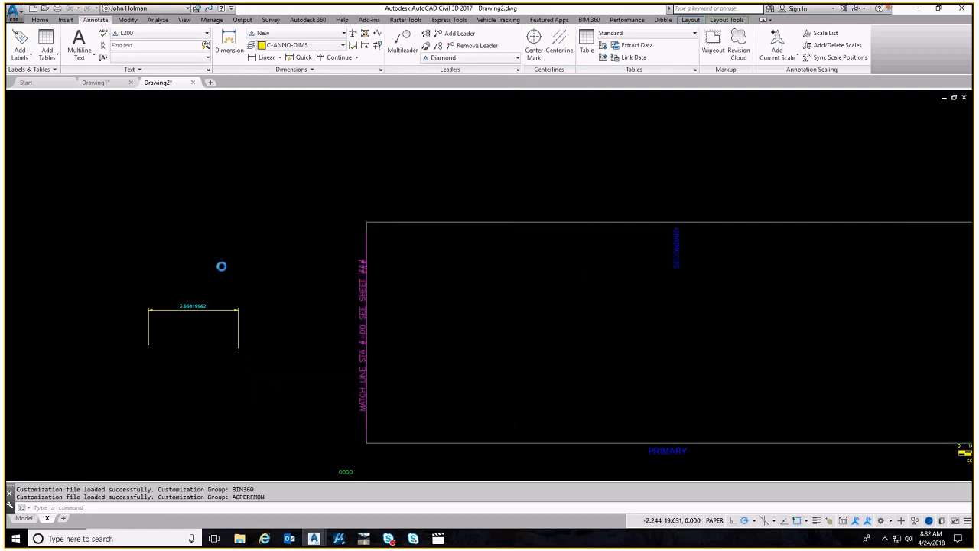
- Set the linear dimension's precision to 0.000000 using the Dimprecision2 shortcut sub-menu
left_click(212, 291)
left_click(181, 323)
right_click(161, 295)
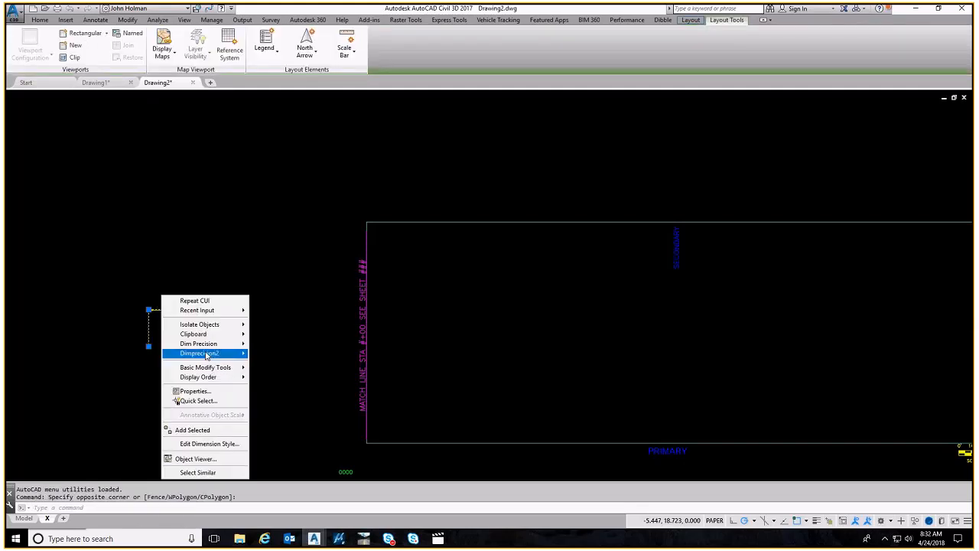
mouse_move(208, 356)
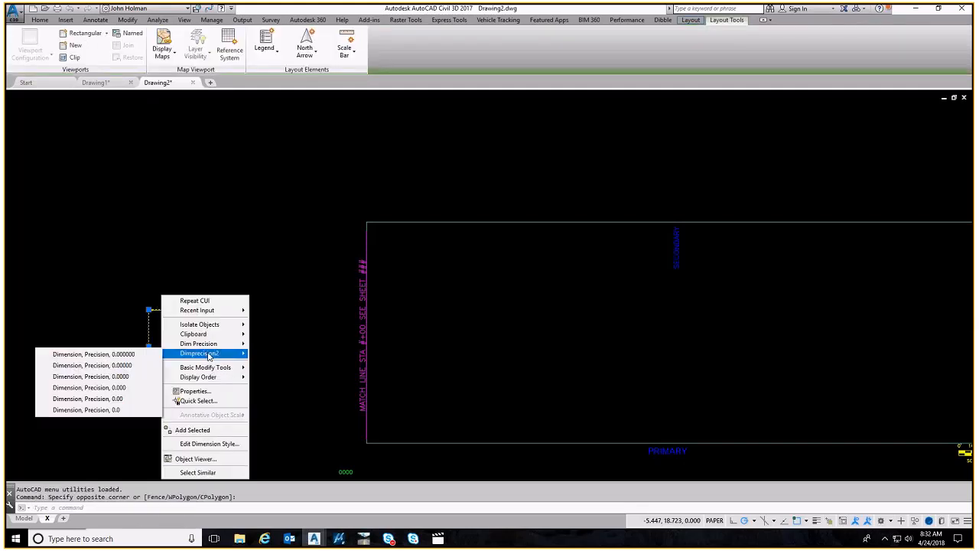
left_click(118, 355)
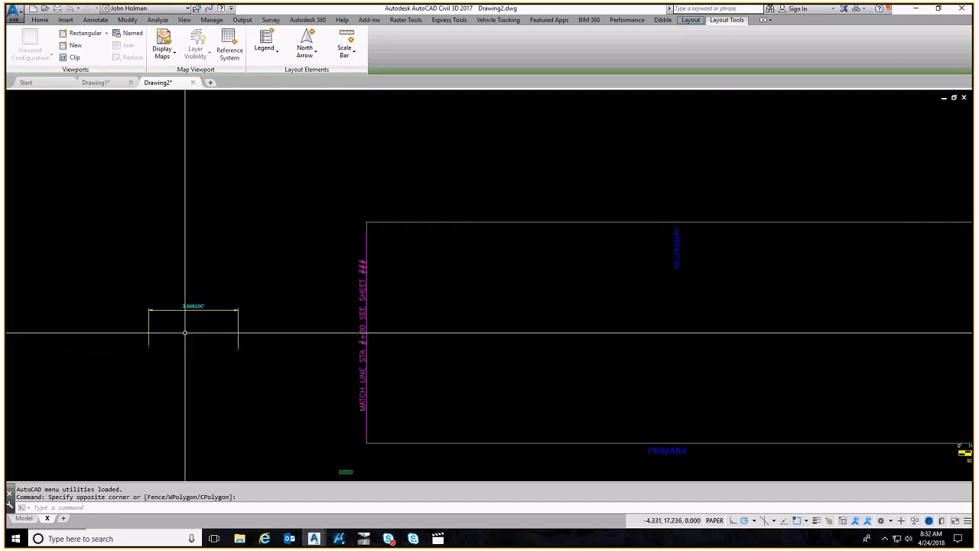
- Set the linear dimension's precision to 0.0 using the Dimprecision2 shortcut sub-menu
scroll(194, 316, "up", 4)
left_click(223, 247)
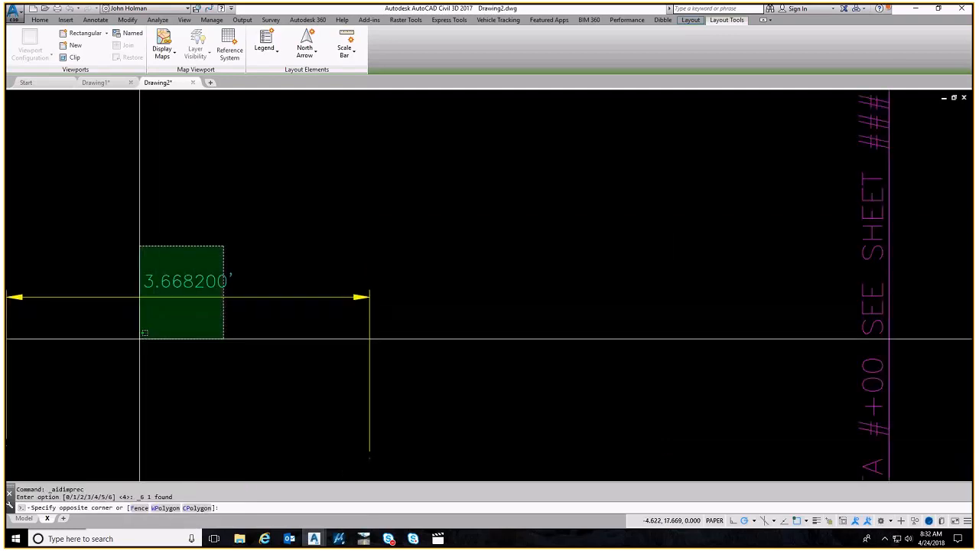
left_click(144, 333)
right_click(157, 332)
mouse_move(200, 390)
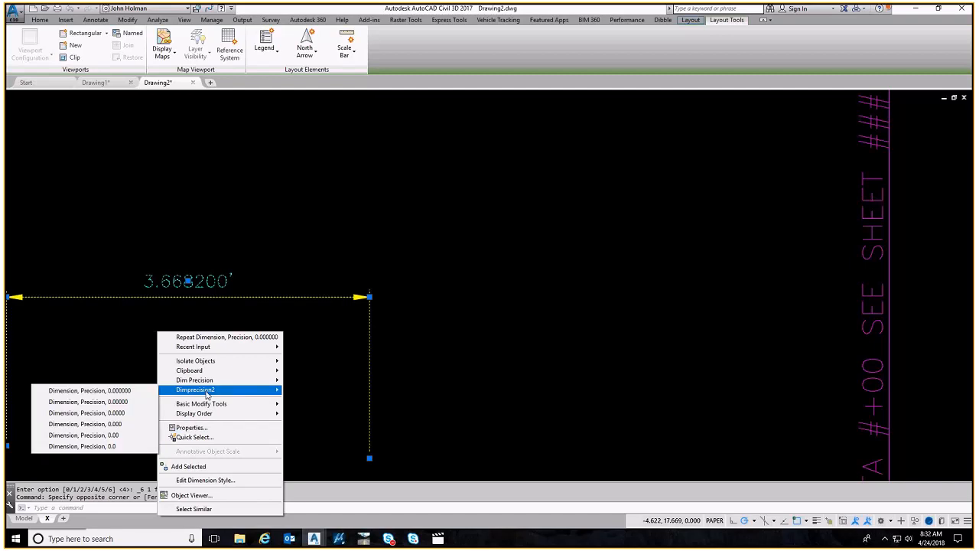
left_click(130, 447)
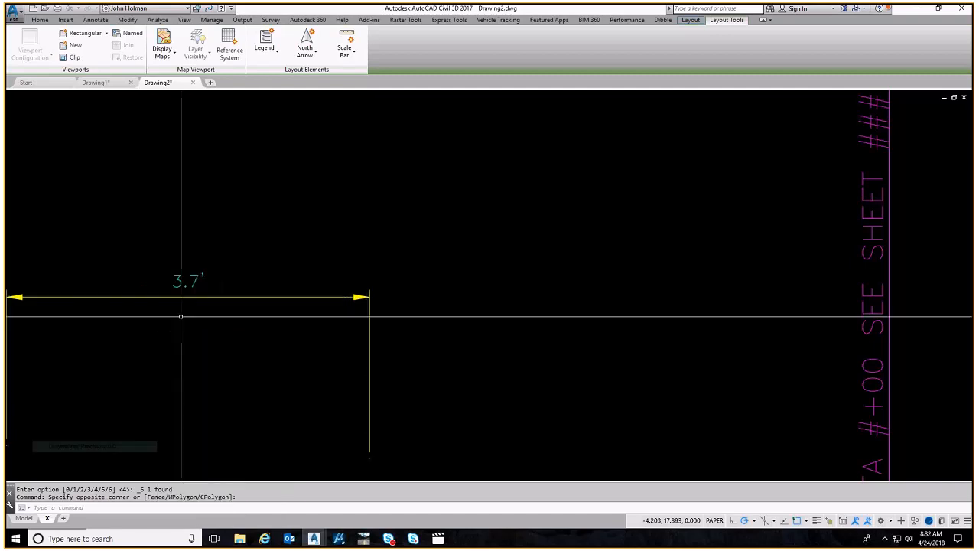
- Select the linear dimension and bring up its shortcut menu at the Dim Precision entry
left_click(244, 261)
left_click(91, 358)
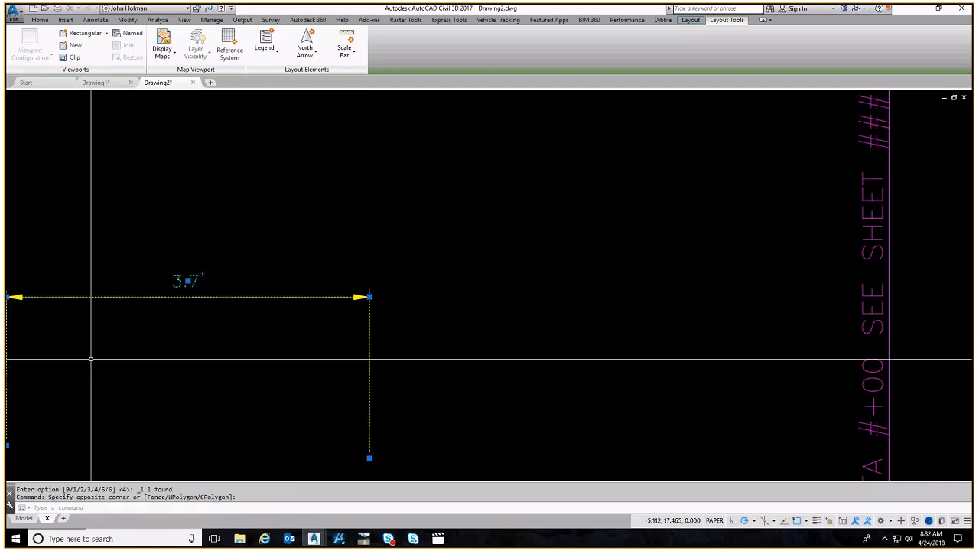
right_click(242, 248)
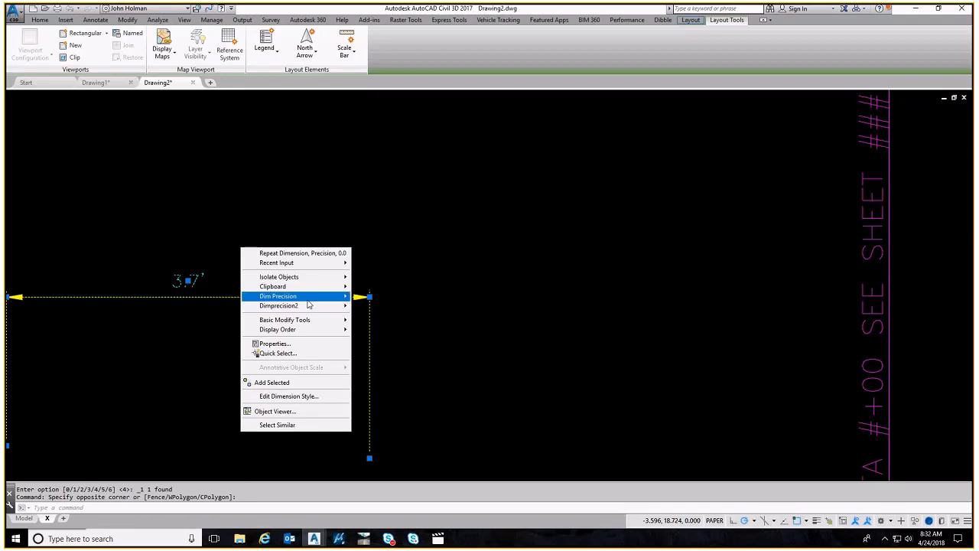
mouse_move(309, 300)
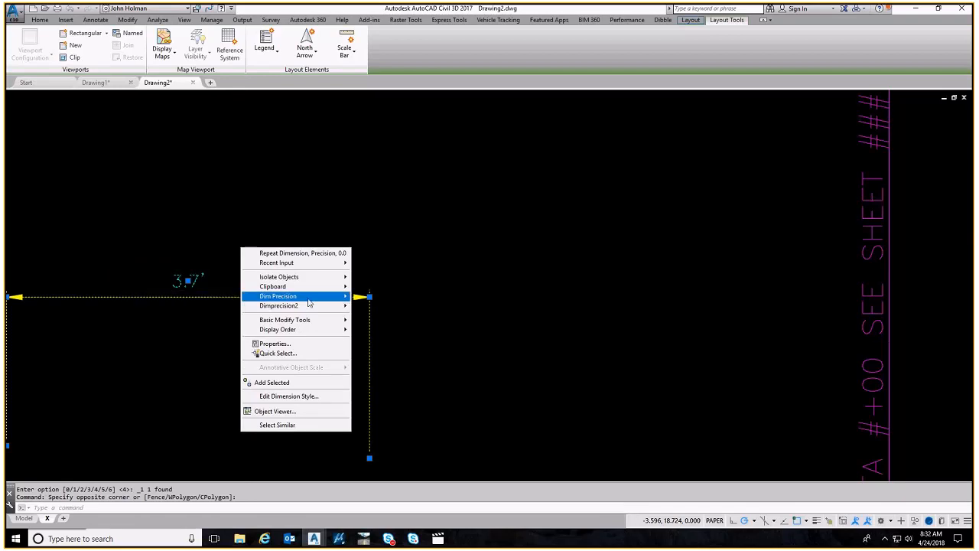